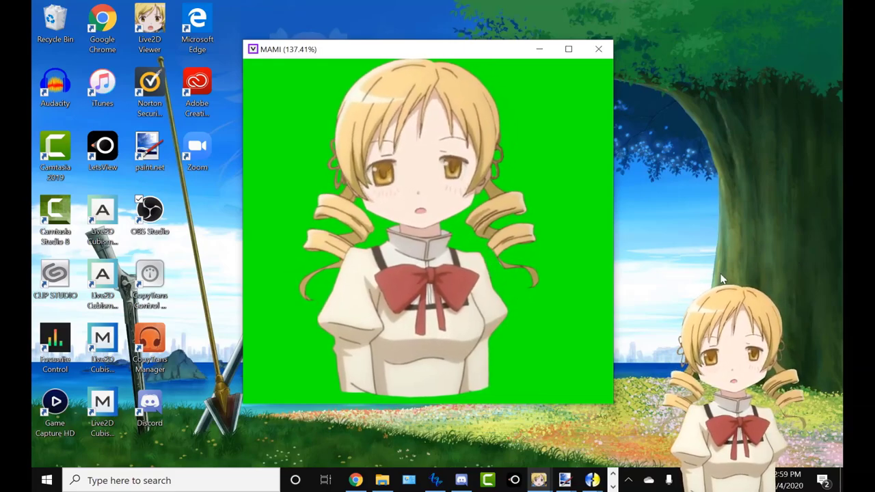
Find Elsword Music - Login (lobby).mp3 in the Downloads folder and view the YouTube to Mp3 converter page in Chrome
{"action": "left_click", "coordinate": [382, 481]}
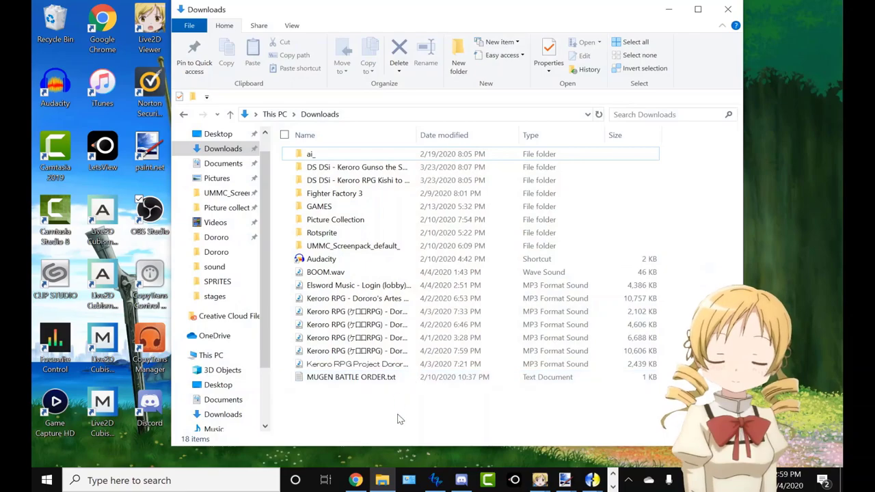
{"action": "left_click", "coordinate": [410, 287]}
{"action": "key", "text": "F2"}
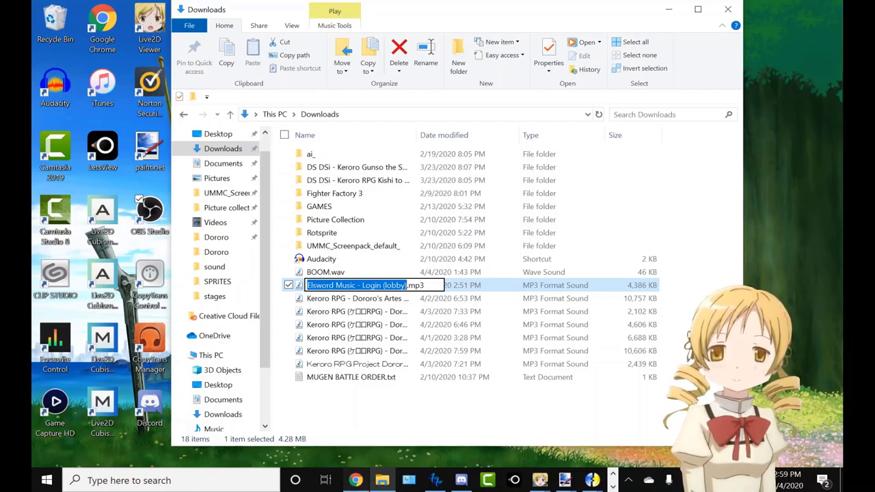
{"action": "left_click", "coordinate": [355, 480]}
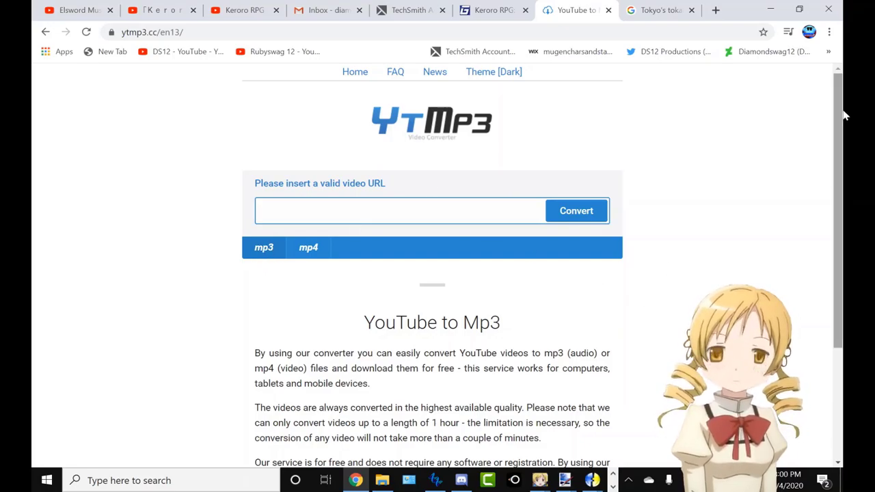
{"action": "left_click", "coordinate": [770, 9]}
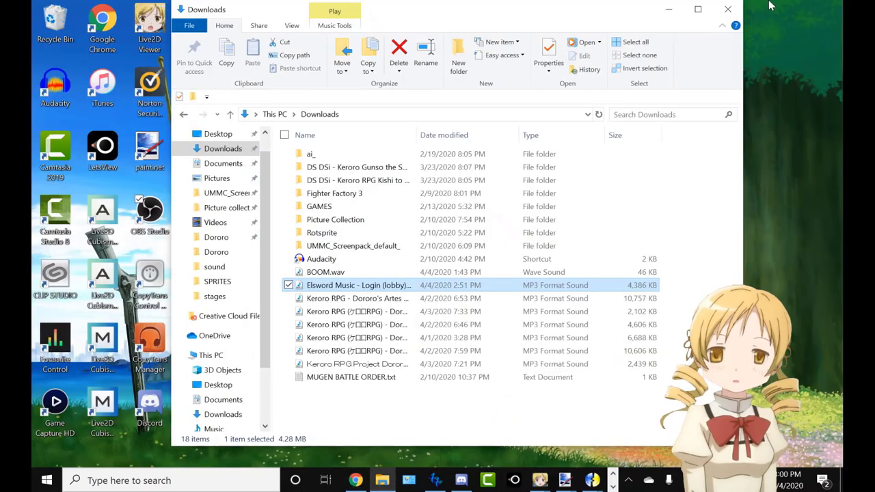
Copy Elsword Music - Login (lobby).mp3 from Downloads into the sound folder inside UMMC_Screenpack_default_, replacing the existing file there
{"action": "right_click", "coordinate": [374, 292]}
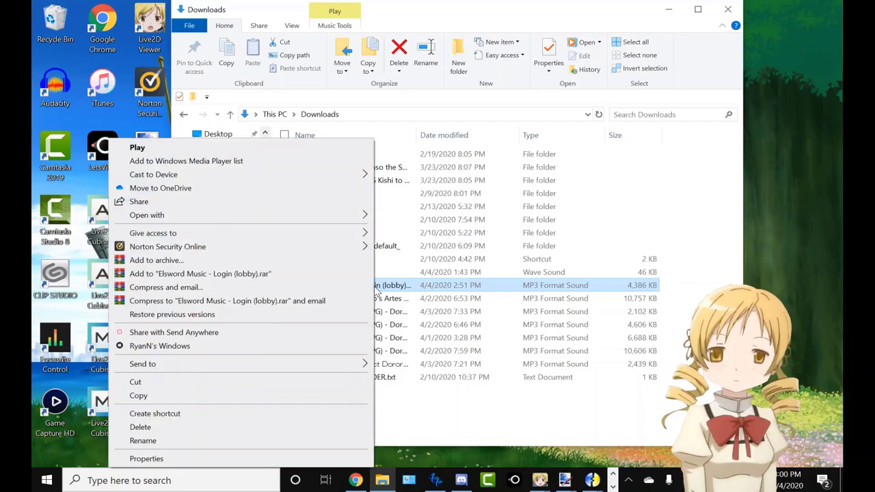
{"action": "left_click", "coordinate": [228, 398]}
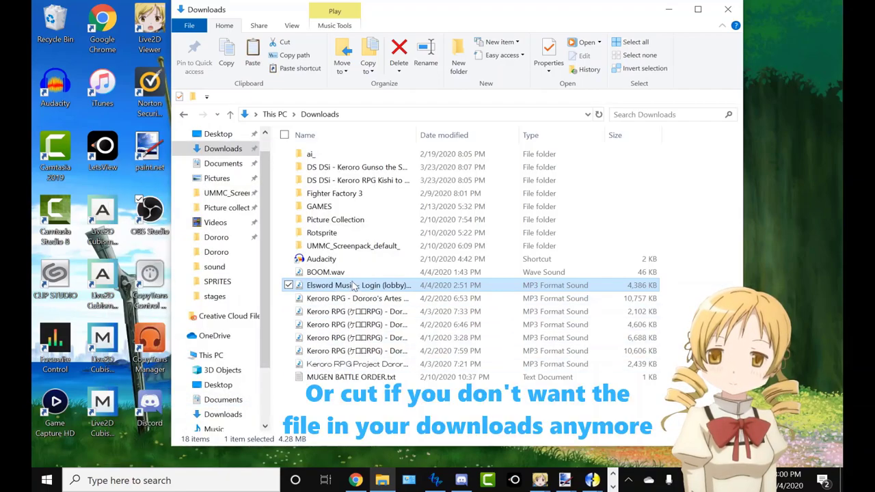
{"action": "double_click", "coordinate": [344, 247]}
{"action": "double_click", "coordinate": [334, 155]}
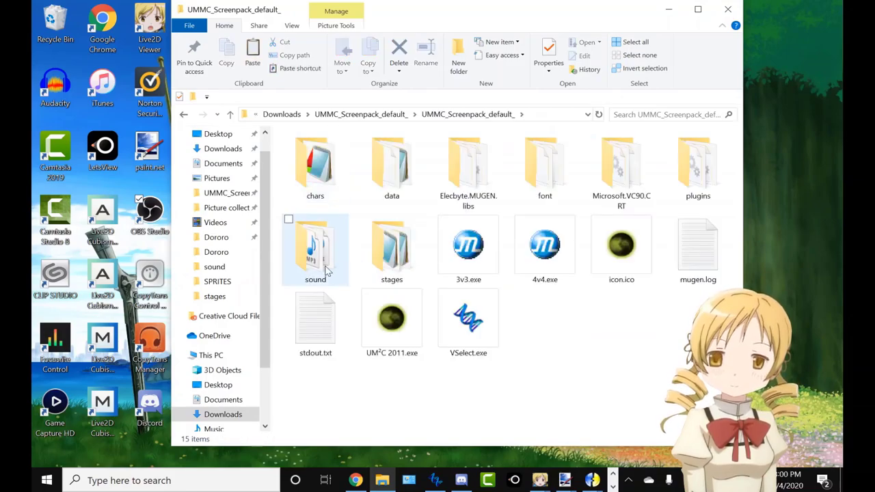
{"action": "left_click", "coordinate": [318, 263]}
{"action": "right_click", "coordinate": [318, 263]}
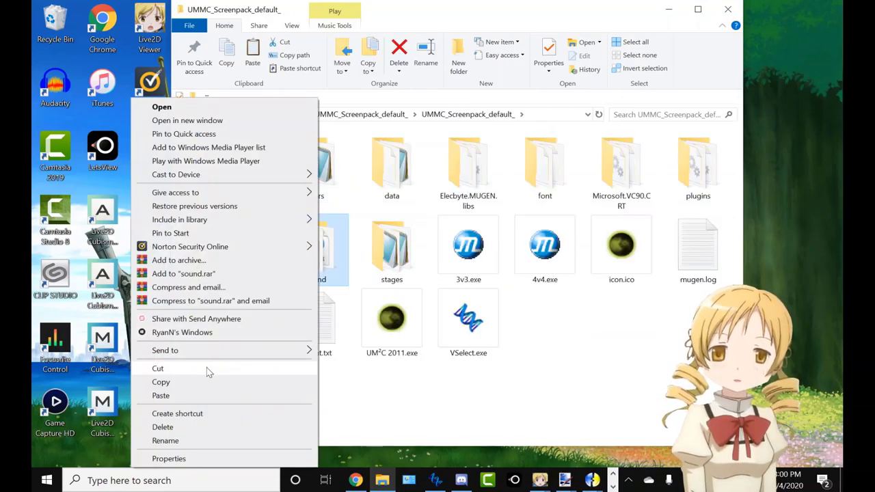
{"action": "left_click", "coordinate": [161, 395]}
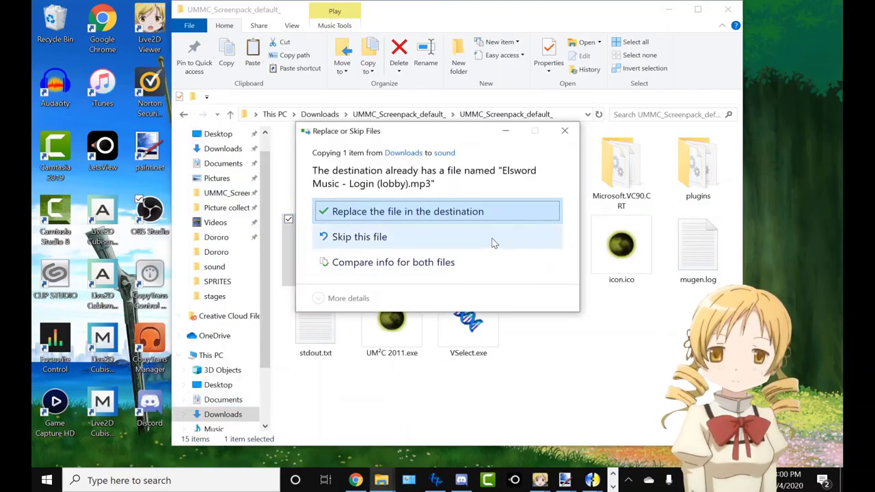
{"action": "left_click", "coordinate": [497, 212]}
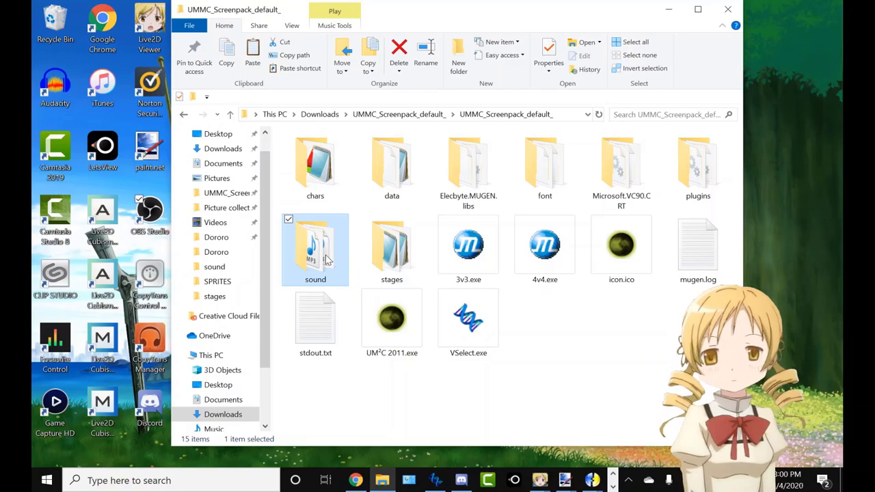
Find Elsword Music - Login (lobby).mp3 in the sound folder and copy its file name without the extension
{"action": "key", "text": "Return"}
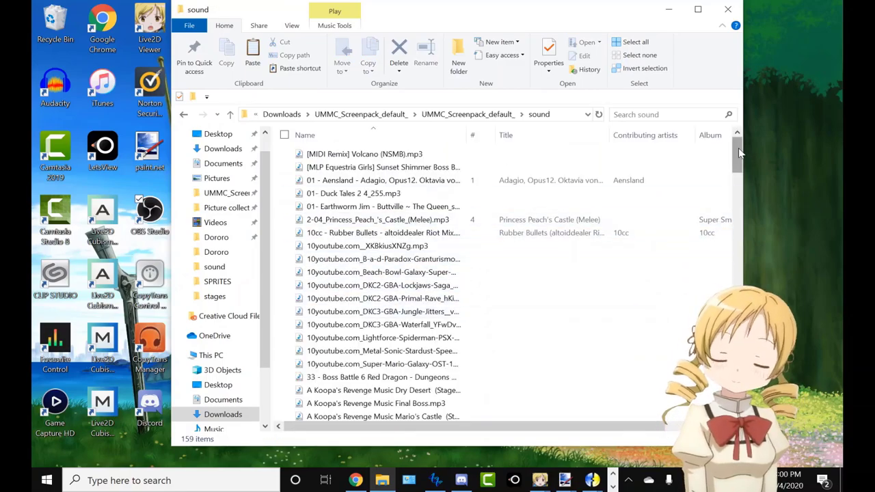
{"action": "left_click_drag", "start_coordinate": [738, 152], "coordinate": [736, 227]}
{"action": "left_click", "coordinate": [414, 269]}
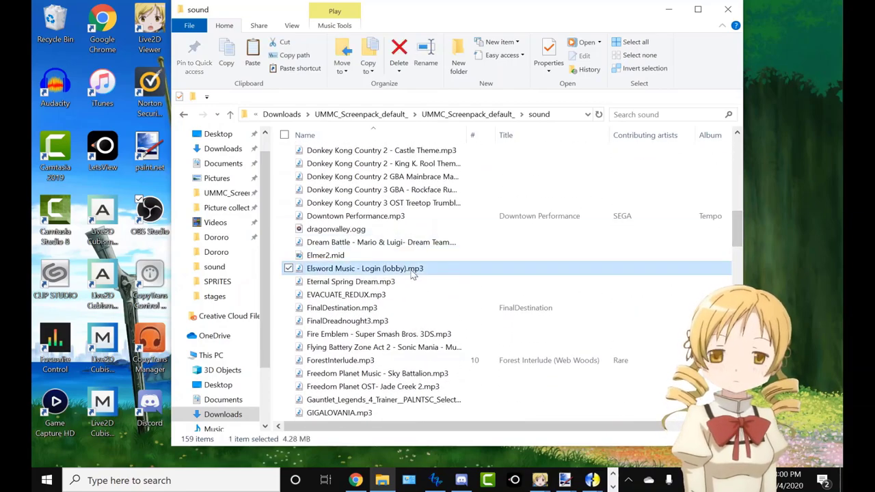
{"action": "left_click", "coordinate": [422, 63]}
{"action": "right_click", "coordinate": [362, 268]}
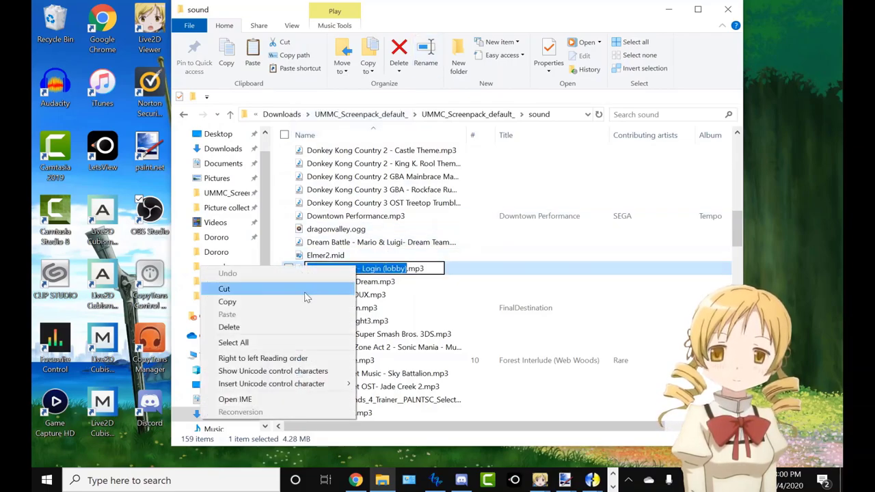
{"action": "left_click", "coordinate": [288, 309]}
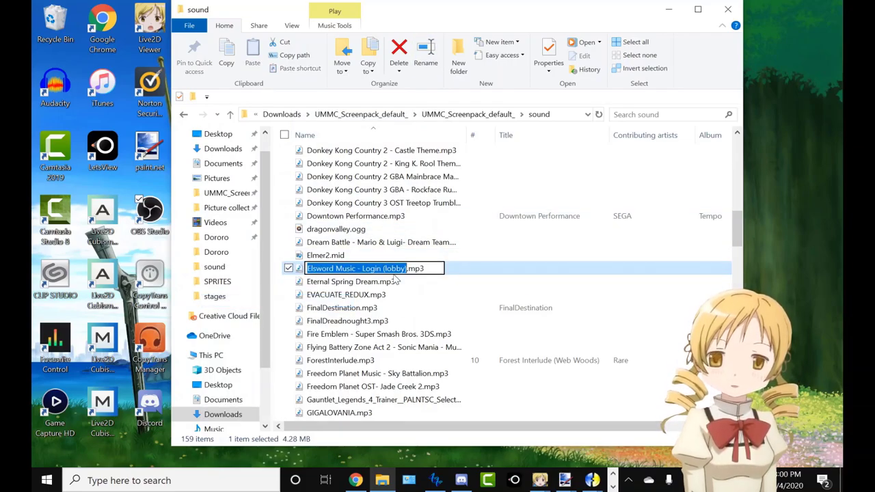
Open stage0-720.def from the screenpack's stages folder in Notepad
{"action": "left_click", "coordinate": [475, 116]}
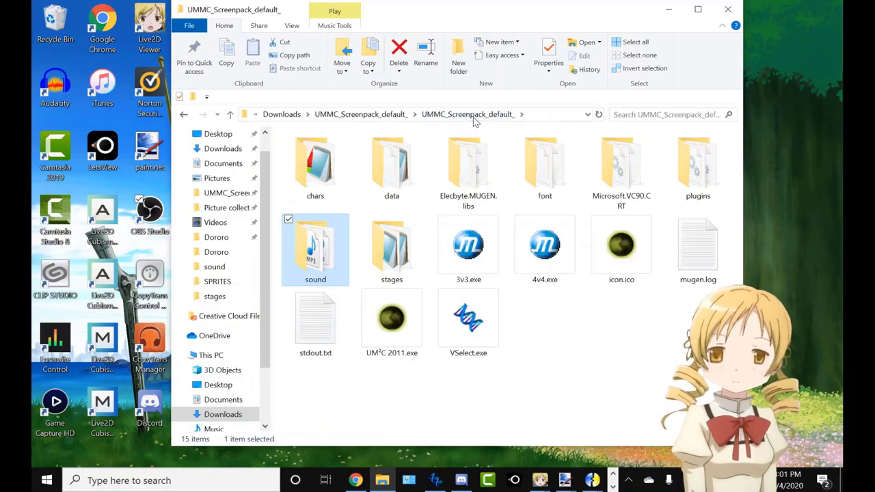
{"action": "left_click", "coordinate": [390, 242]}
{"action": "double_click", "coordinate": [390, 242]}
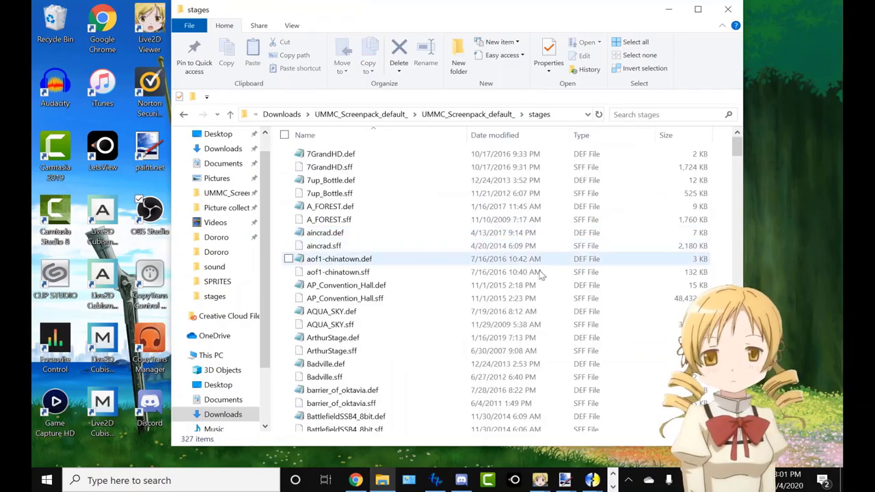
{"action": "left_click_drag", "start_coordinate": [738, 148], "coordinate": [738, 347]}
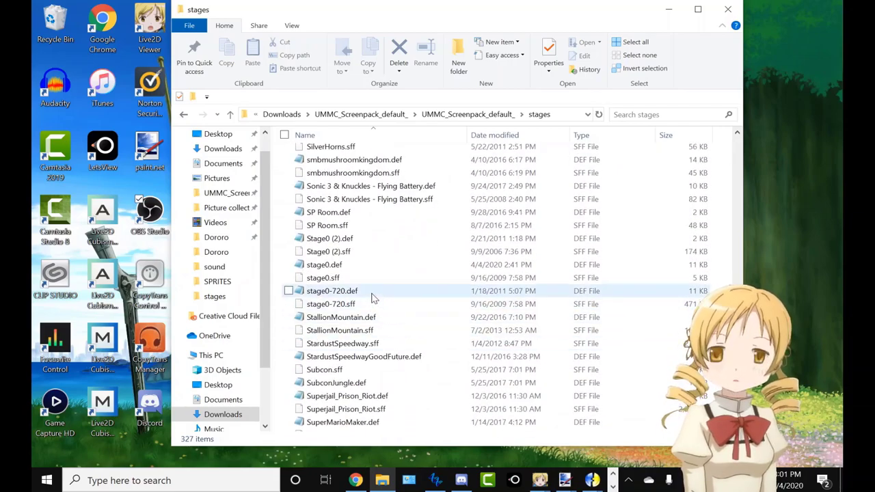
{"action": "double_click", "coordinate": [372, 296]}
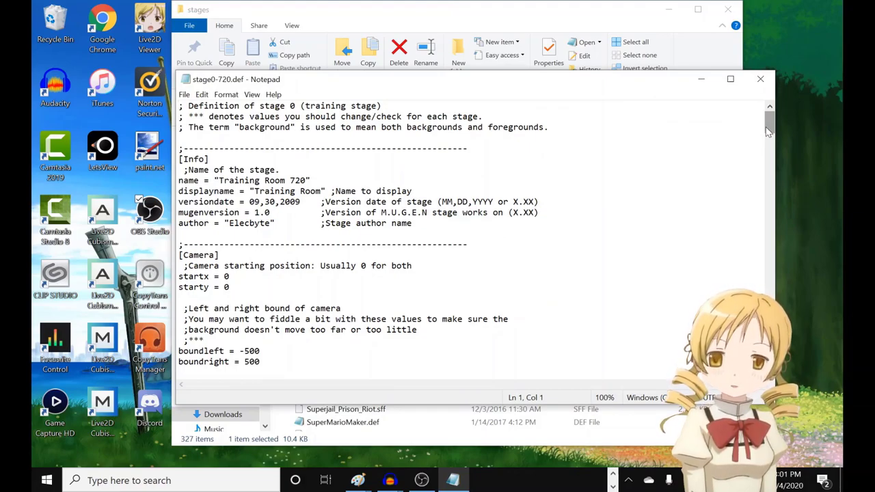
{"action": "left_click_drag", "start_coordinate": [560, 82], "coordinate": [554, 326]}
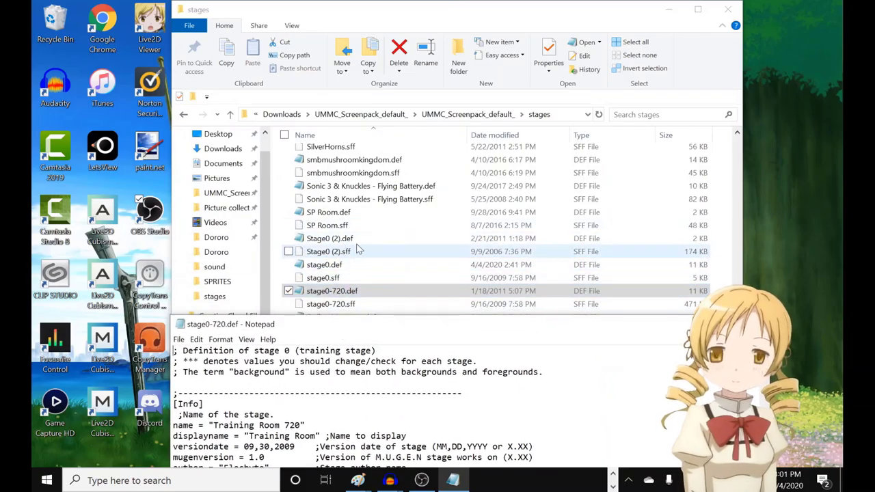
{"action": "left_click_drag", "start_coordinate": [360, 333], "coordinate": [376, 117]}
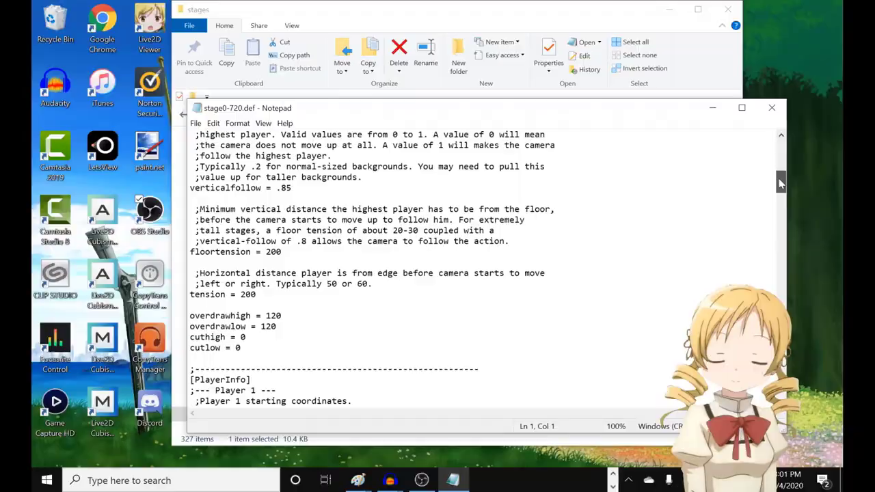
Examine the [Music] section of stage0-720.def and its notes on entering a music file name
{"action": "left_click_drag", "start_coordinate": [779, 174], "coordinate": [777, 274]}
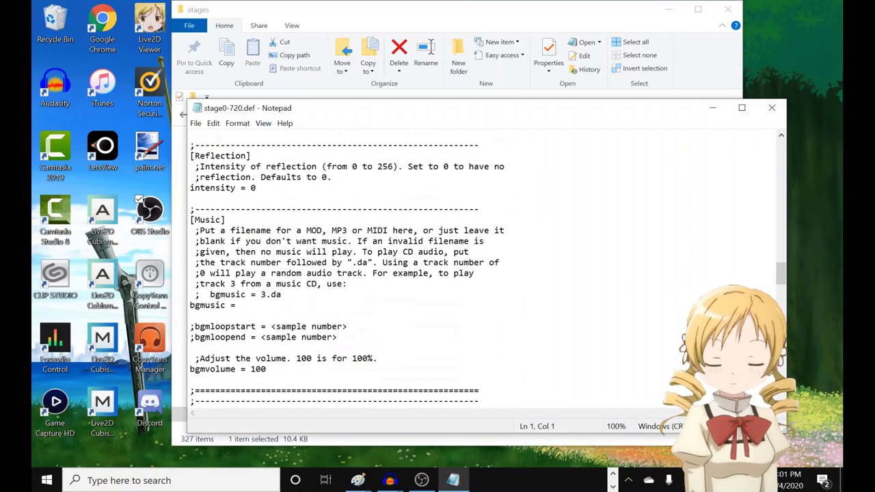
{"action": "left_click_drag", "start_coordinate": [225, 220], "coordinate": [190, 219]}
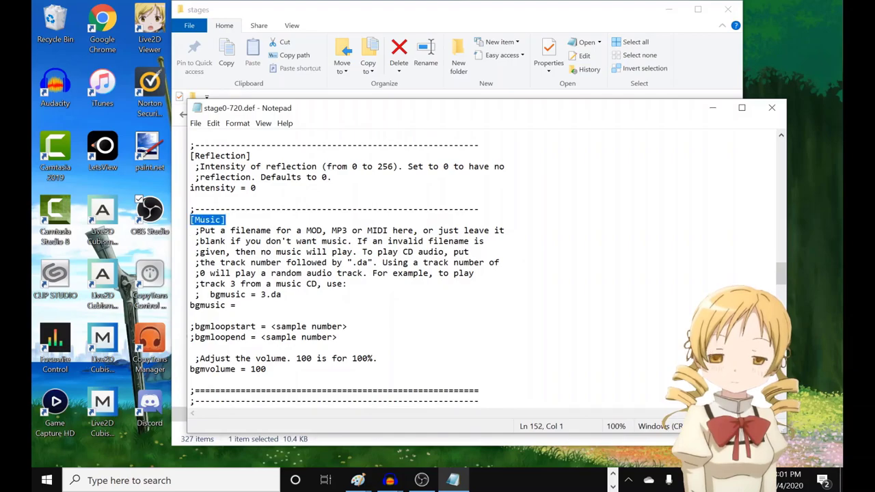
{"action": "key", "text": "Right"}
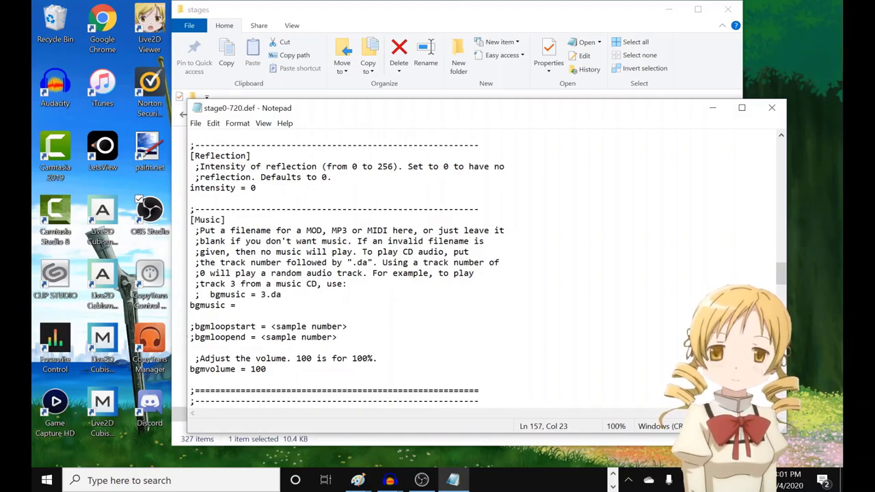
{"action": "key", "text": "shift+Left"}
{"action": "key", "text": "shift+Left"}
{"action": "key", "text": "shift+Left"}
{"action": "key", "text": "shift+Left"}
{"action": "key", "text": "shift+Left"}
{"action": "key", "text": "shift+Left"}
{"action": "key", "text": "shift+Left"}
{"action": "left_click", "coordinate": [327, 263]}
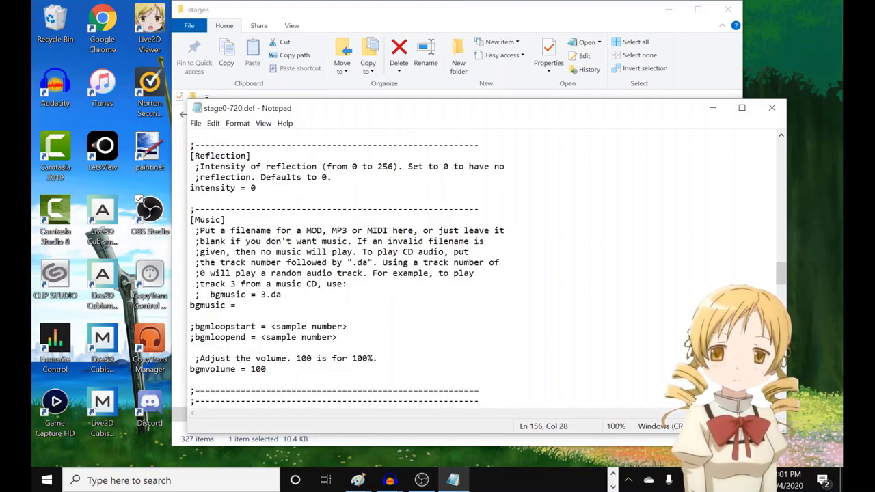
Set the stage's bgmusic entry to sound/Elsword Music - Login (lobby).mp3
{"action": "left_click", "coordinate": [236, 305]}
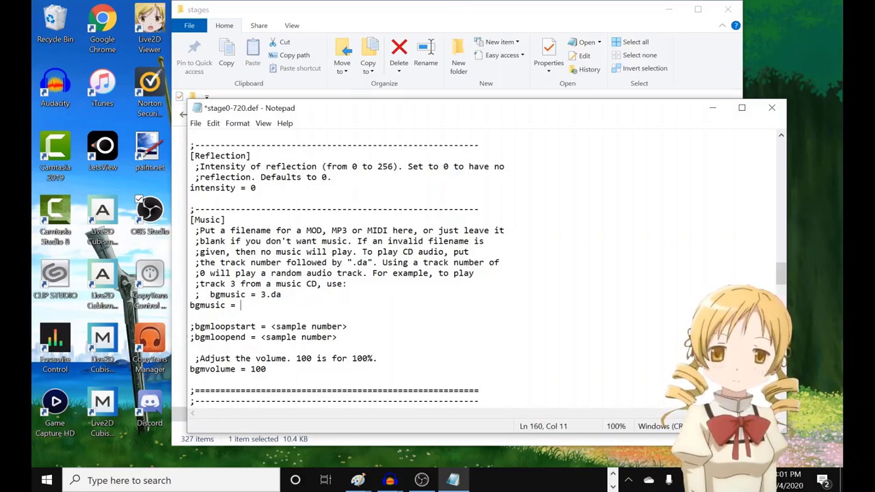
{"action": "left_click_drag", "start_coordinate": [190, 305], "coordinate": [236, 305]}
{"action": "left_click", "coordinate": [240, 305]}
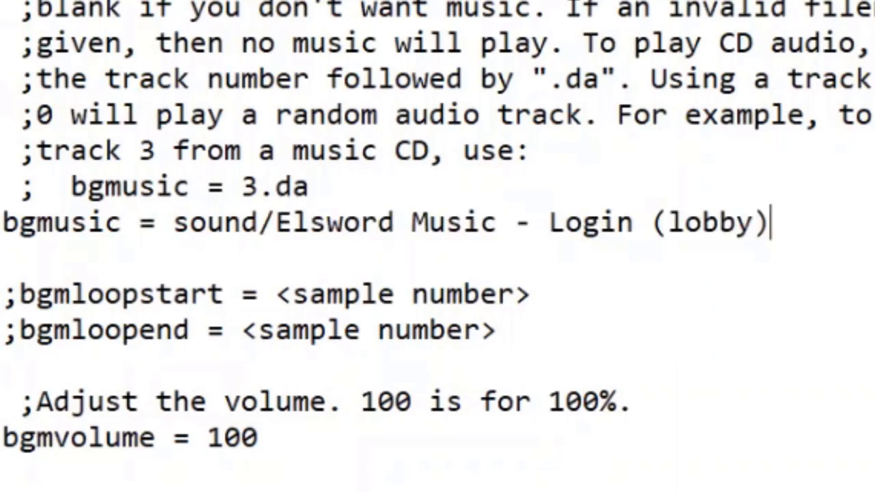
{"action": "type", "text": ".mp3"}
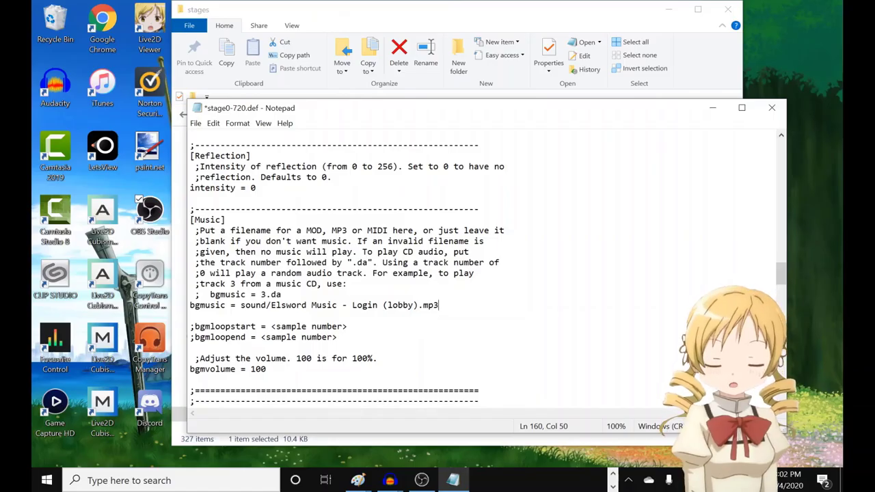
Set the bgmvolume value in the [Music] section to 255
{"action": "left_click_drag", "start_coordinate": [190, 380], "coordinate": [190, 358]}
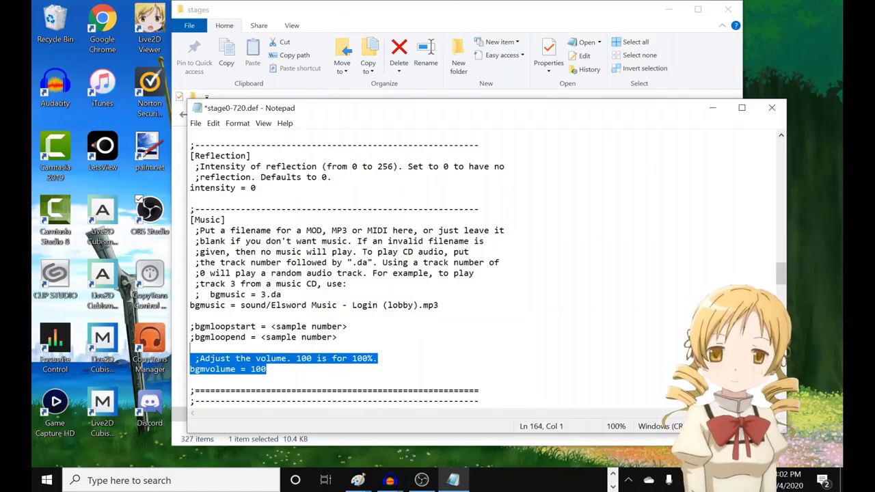
{"action": "left_click", "coordinate": [251, 369]}
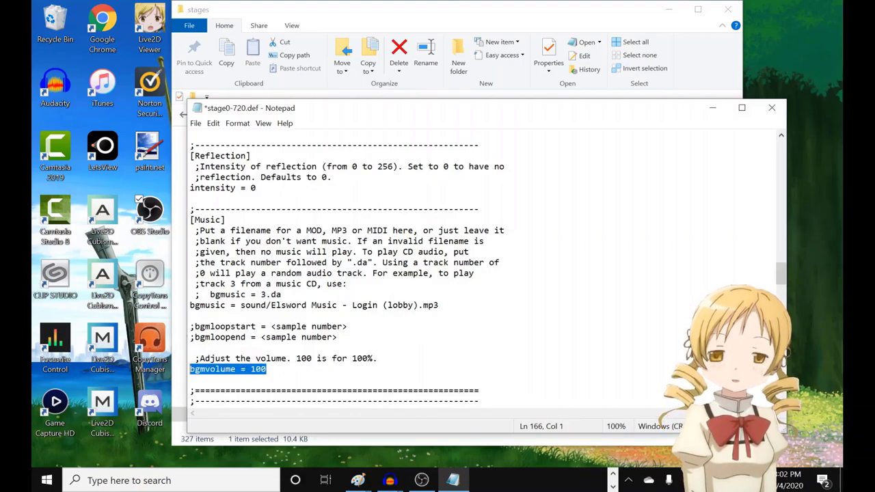
{"action": "left_click", "coordinate": [266, 369]}
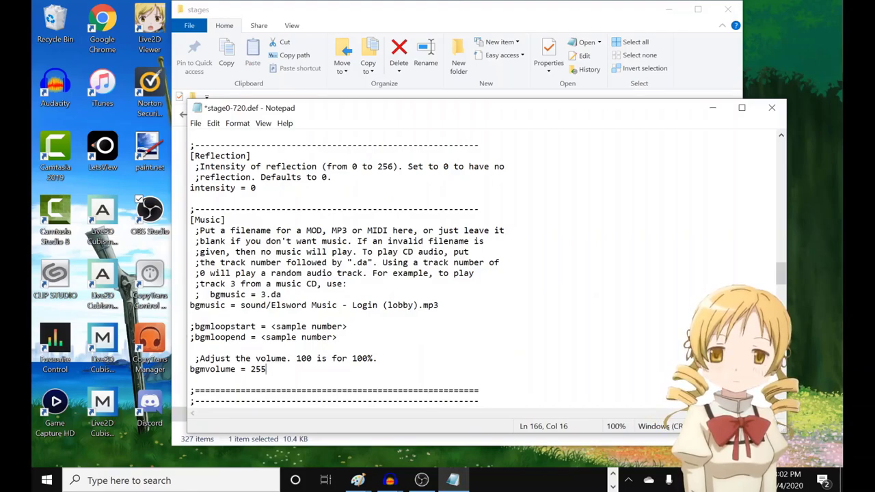
Save the changes to stage0-720.def and close the file
{"action": "left_click", "coordinate": [195, 123]}
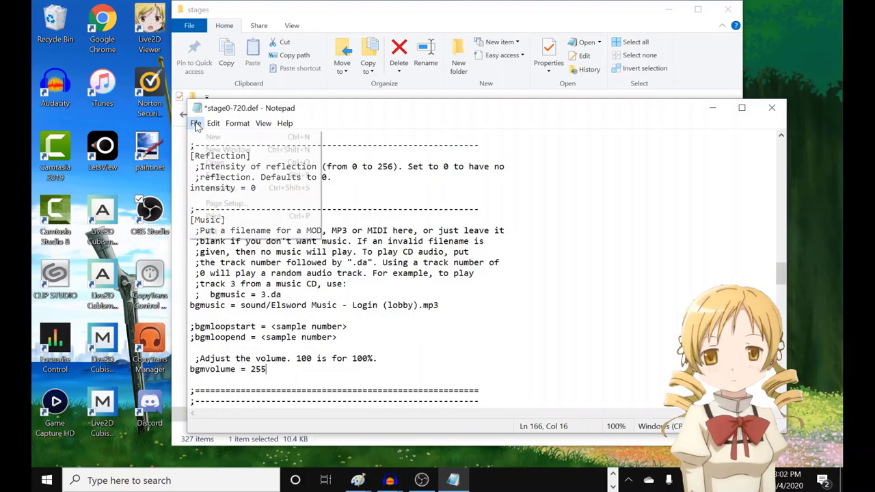
{"action": "left_click", "coordinate": [218, 175]}
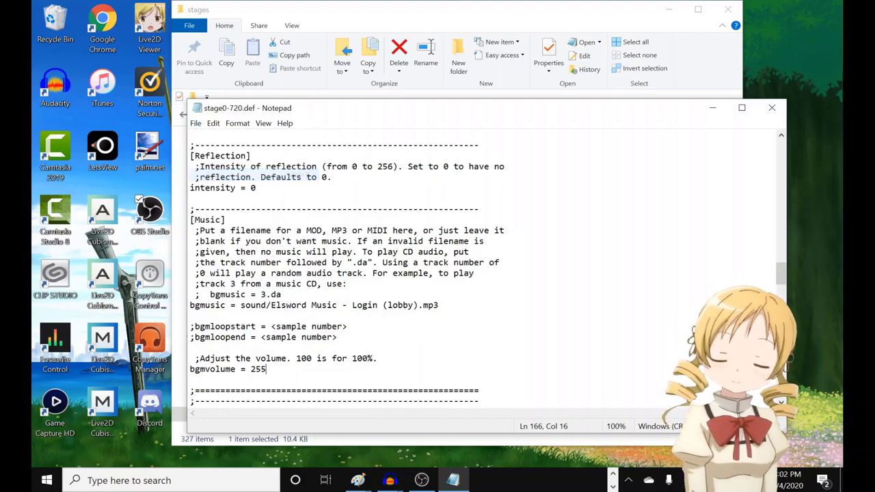
{"action": "left_click", "coordinate": [196, 123]}
{"action": "left_click", "coordinate": [225, 176]}
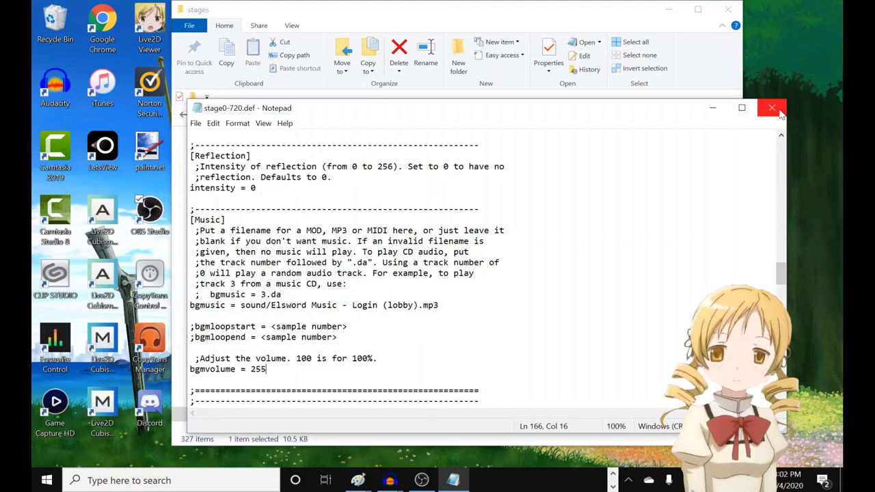
{"action": "left_click", "coordinate": [771, 108]}
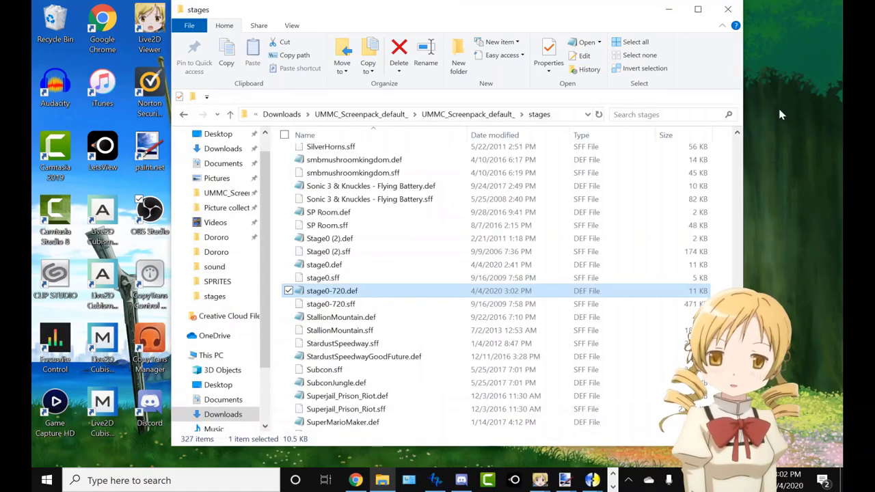